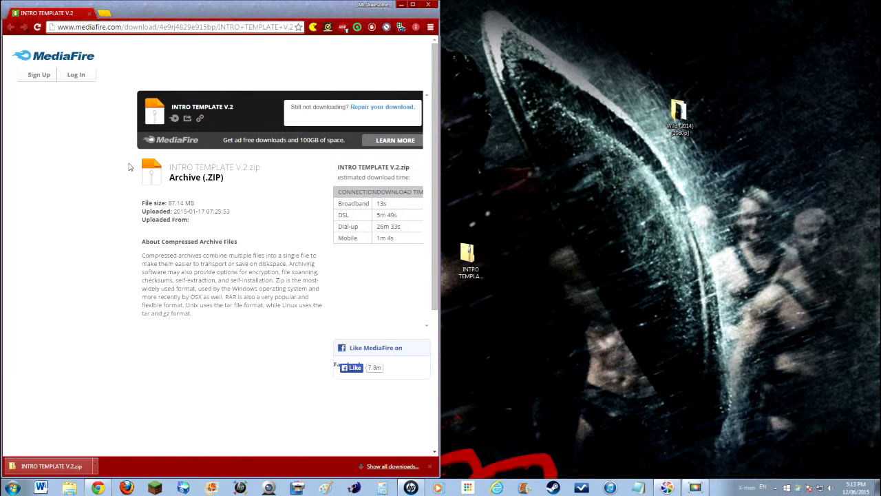
- Search Google for 'best blender intro templates' in a new browser tab
click(104, 14)
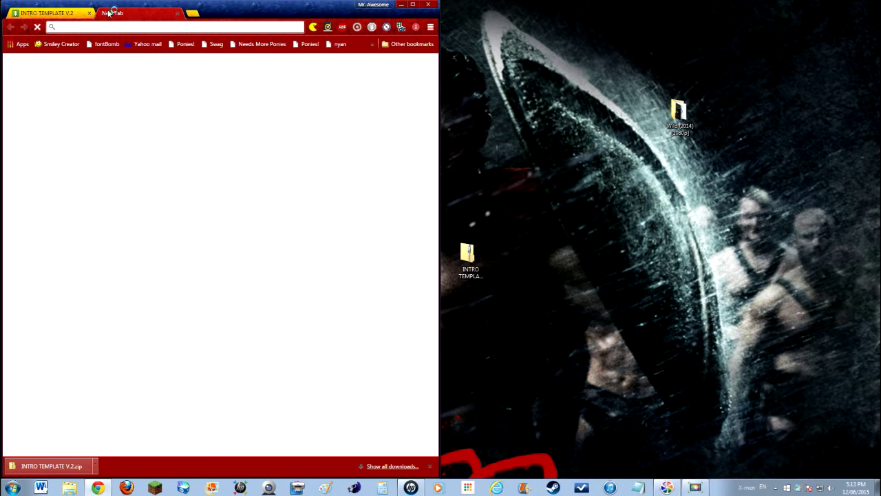
text(top)
key(BackSpace)
key(BackSpace)
key(BackSpace)
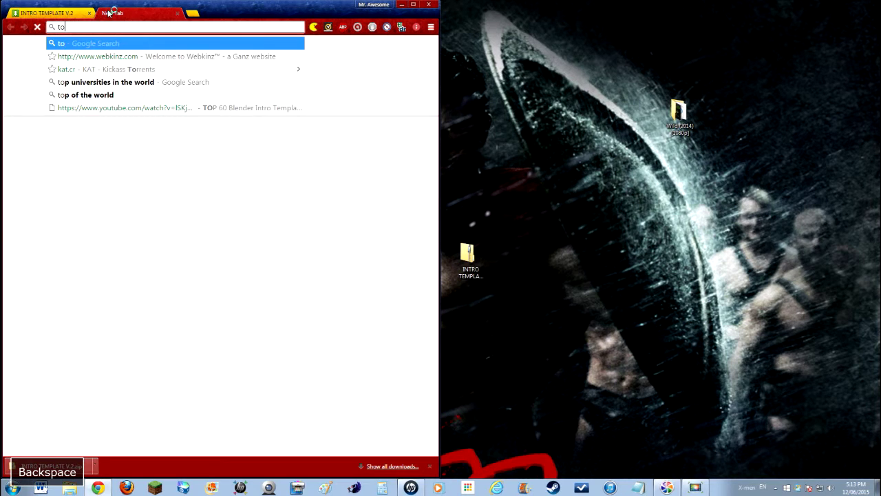
text(best )
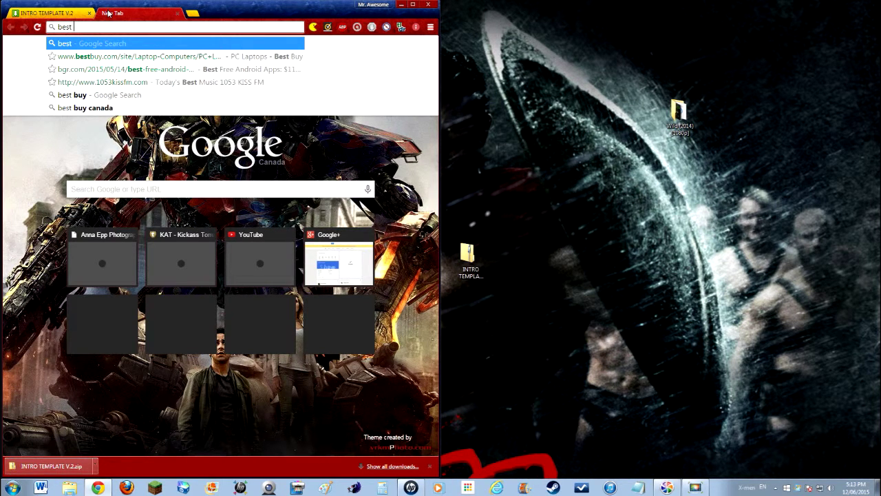
text(blender in)
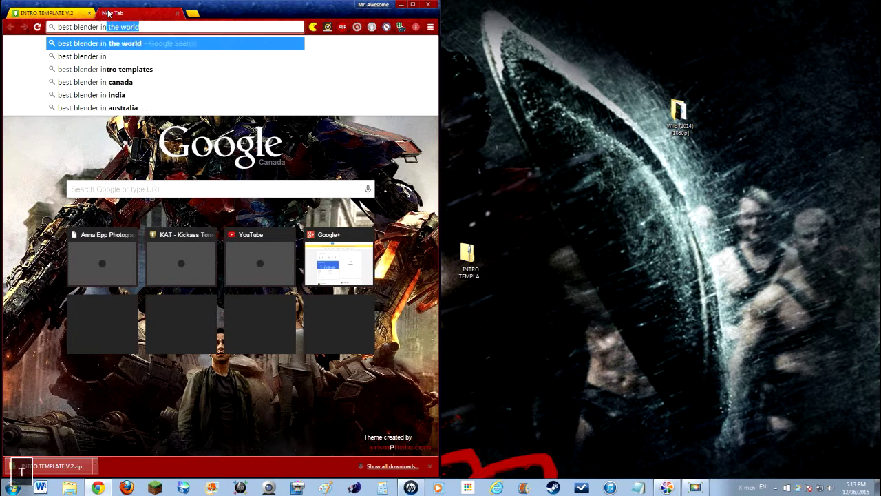
text(tro tem)
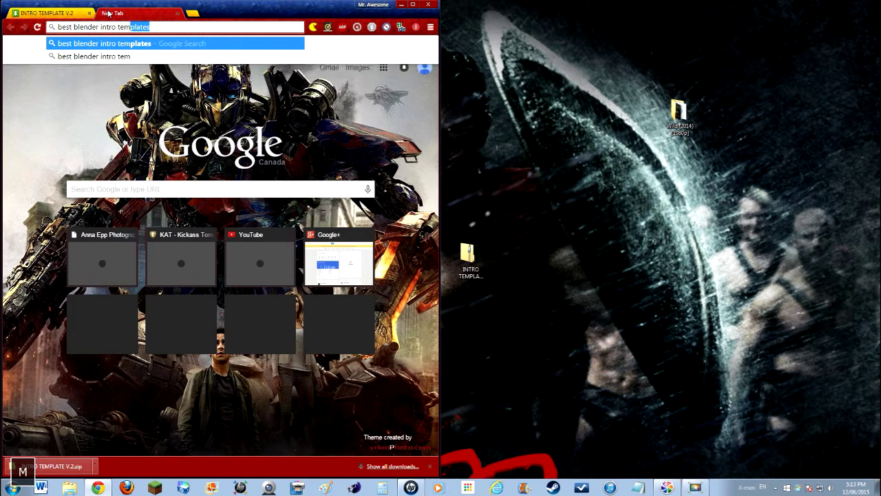
text(plates)
key(Return)
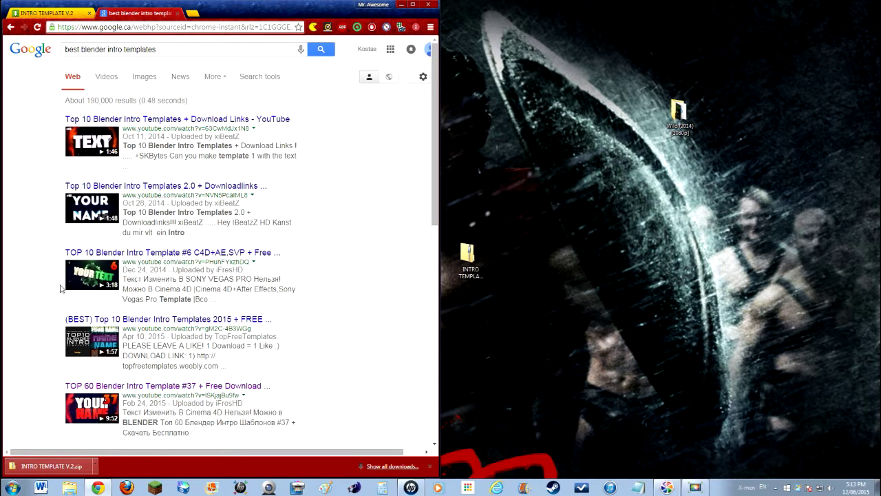
- Play the TOP 60 Blender Intro Template #37 video, skip ahead, and pause at 4:00 on template 36
click(267, 389)
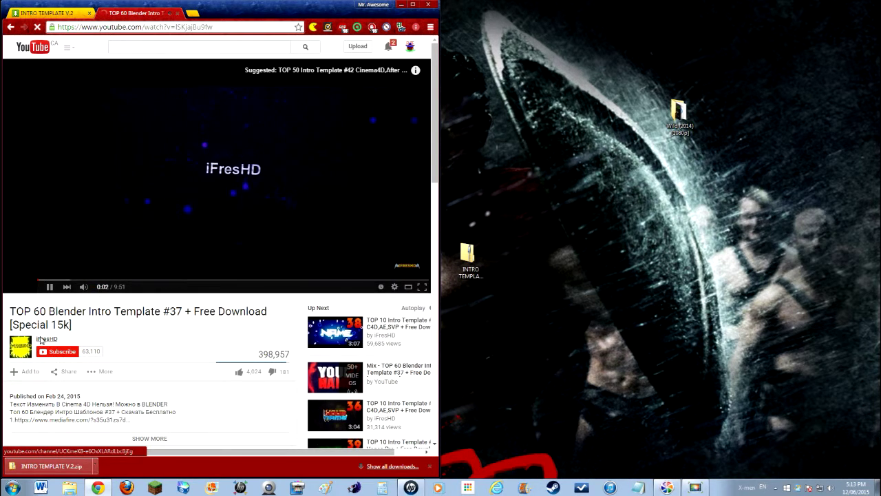
click(69, 279)
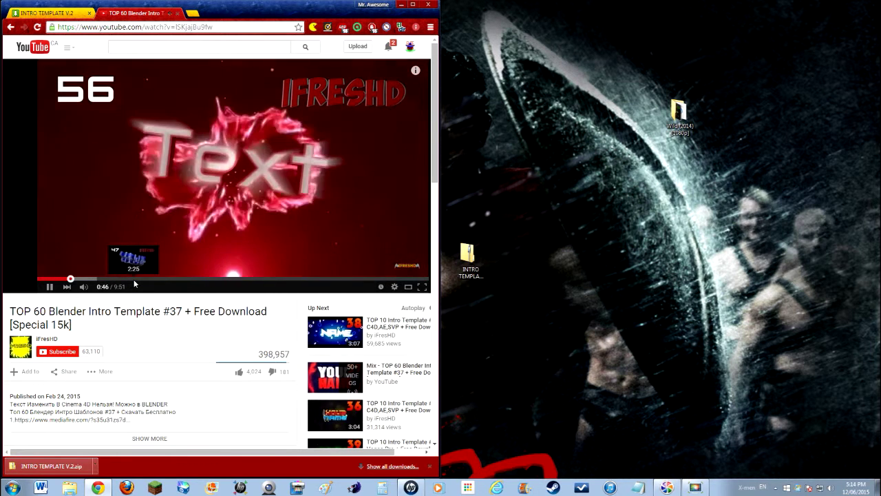
click(135, 280)
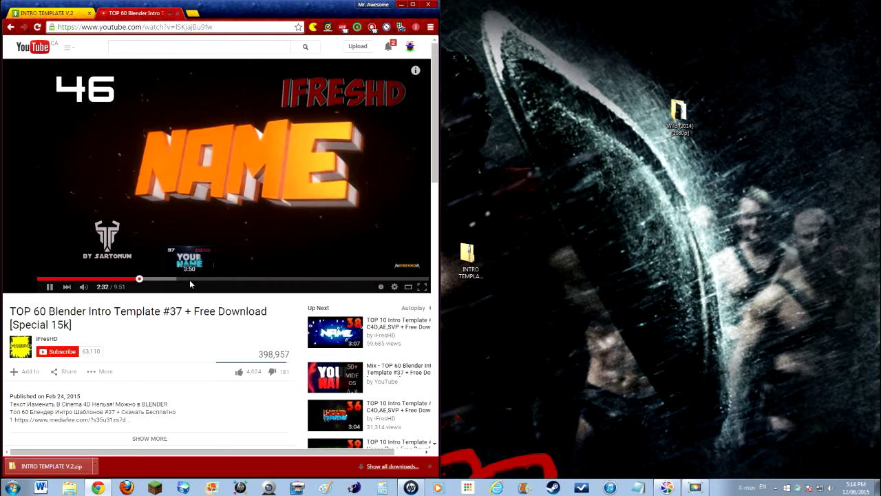
click(190, 279)
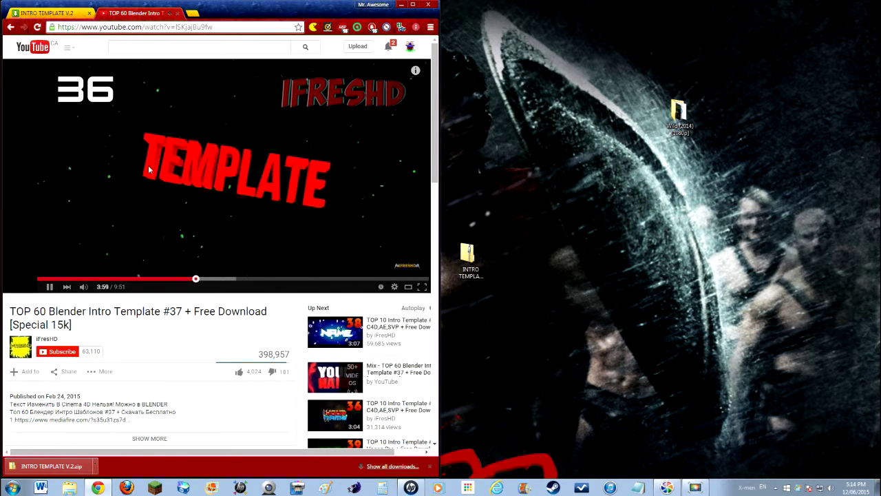
click(202, 181)
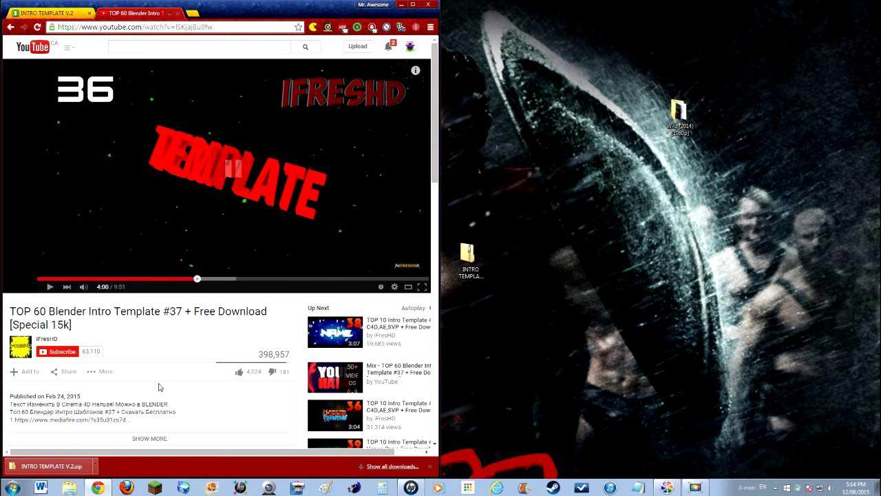
- Open MediaFire download link 36 for INTRO TEMPLATE V.2.zip, move the zip aside, and show the desktop
click(145, 439)
scroll(232, 339, down, 2)
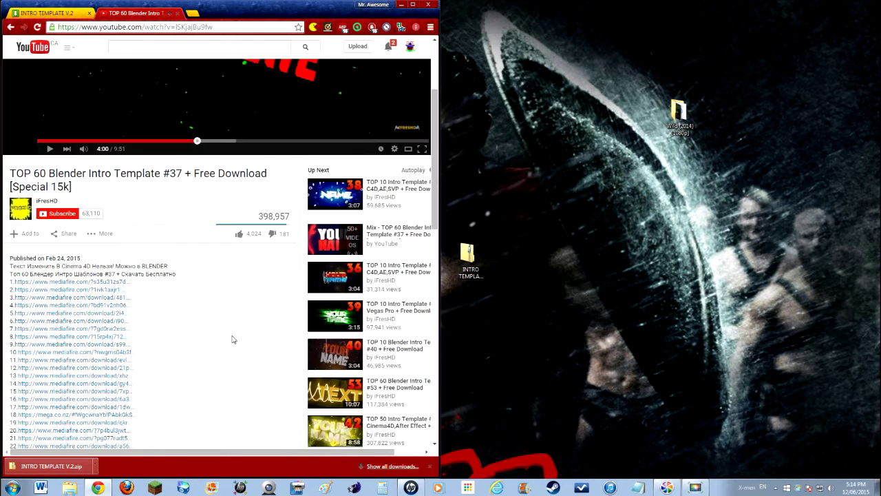
scroll(238, 324, down, 3)
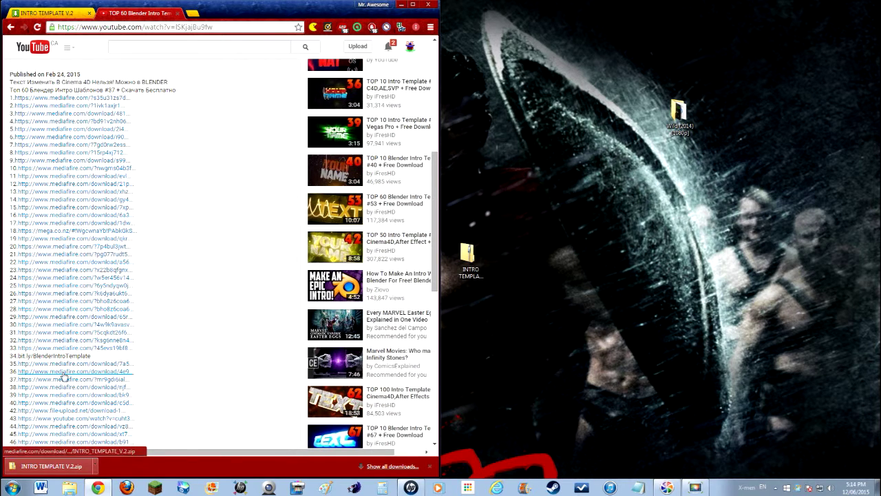
click(63, 373)
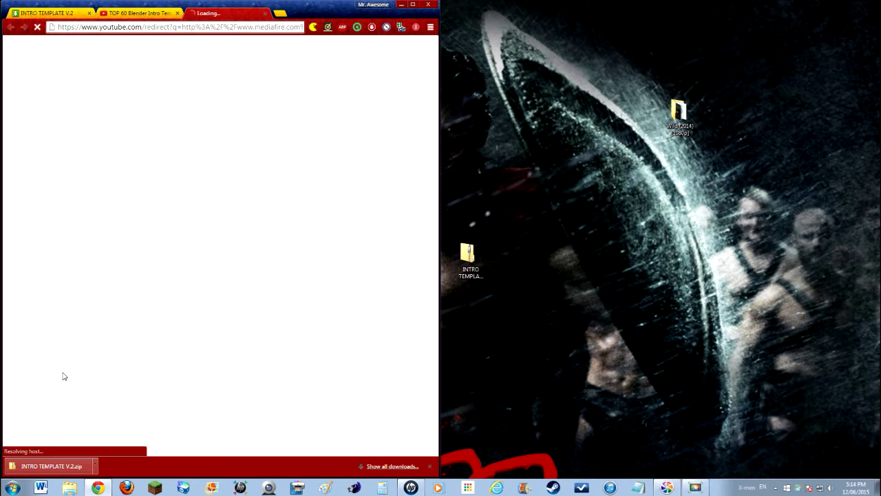
click(89, 14)
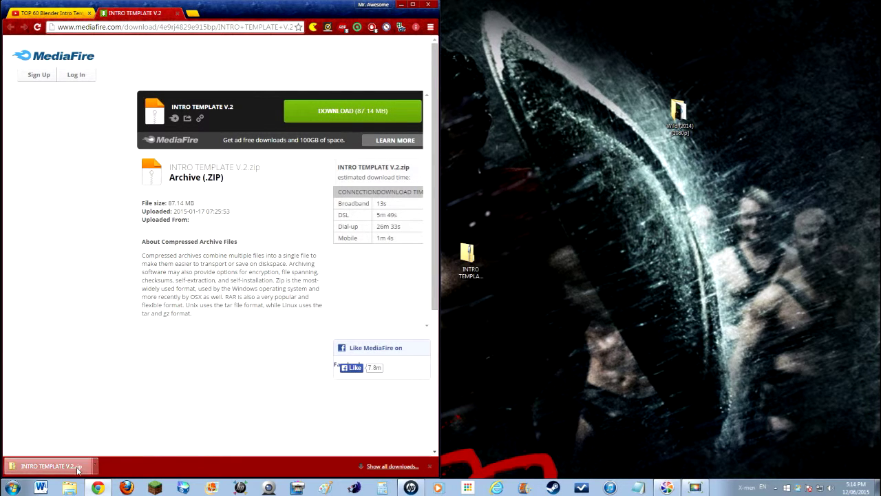
drag(467, 271, 679, 227)
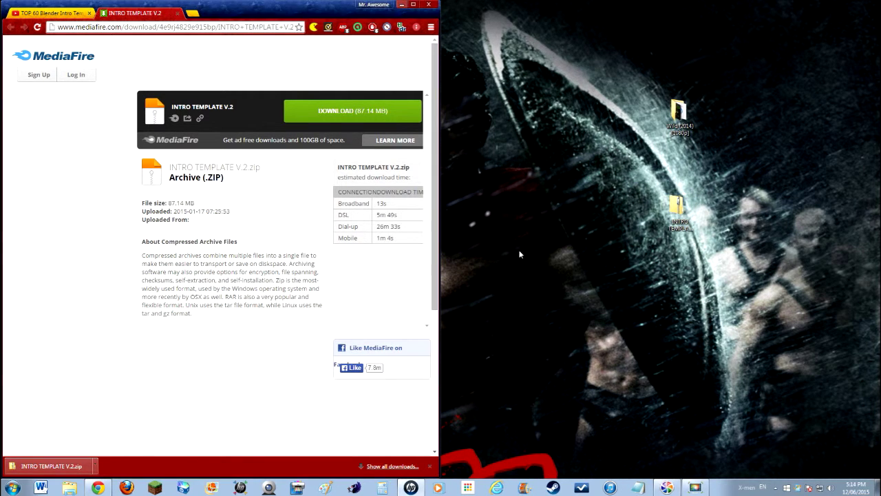
click(401, 5)
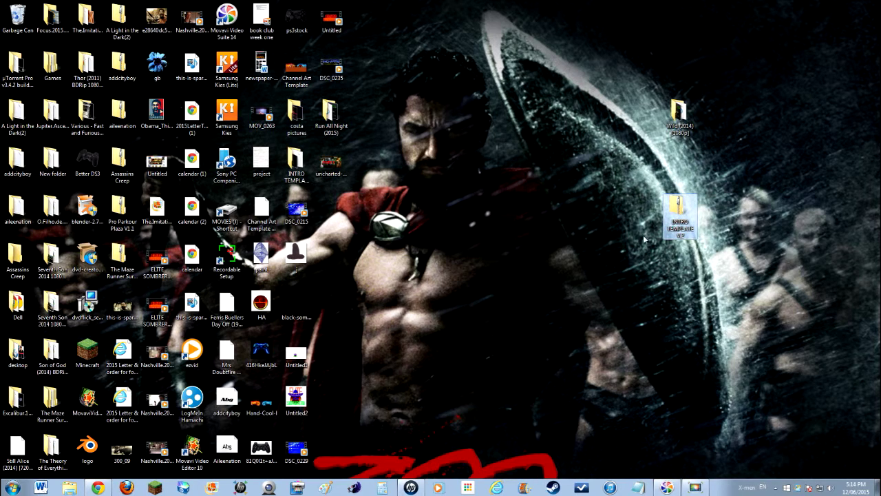
- Extract all files from the INTRO TEMPLATE V.2 zip into the suggested folder
right_click(678, 210)
click(703, 228)
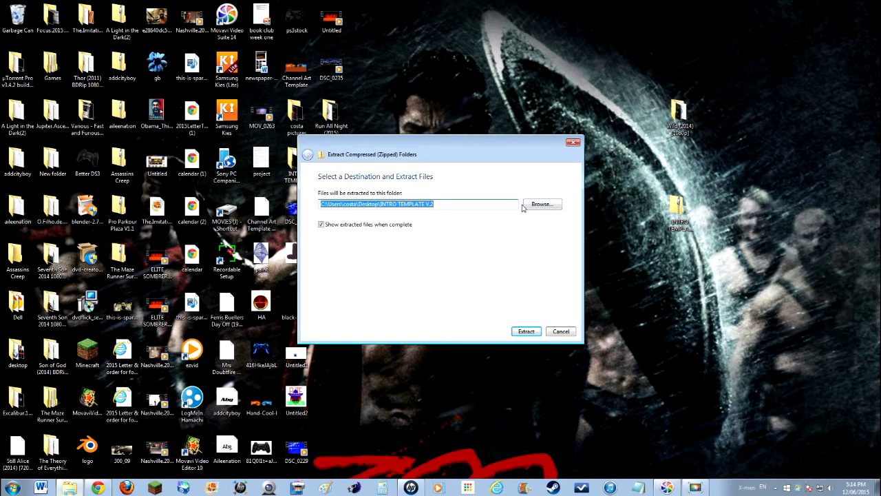
click(536, 332)
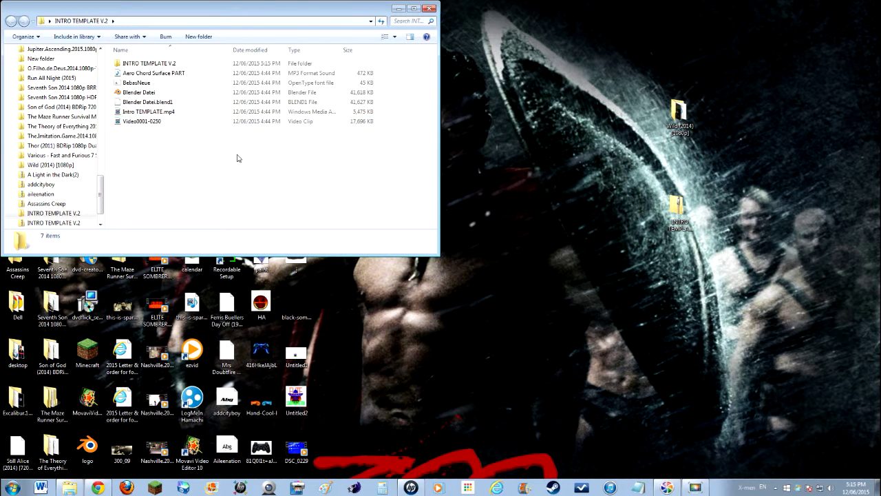
- Move the Blender Datei file from the inner INTRO TEMPLATE V.2 folder onto the desktop
double_click(164, 92)
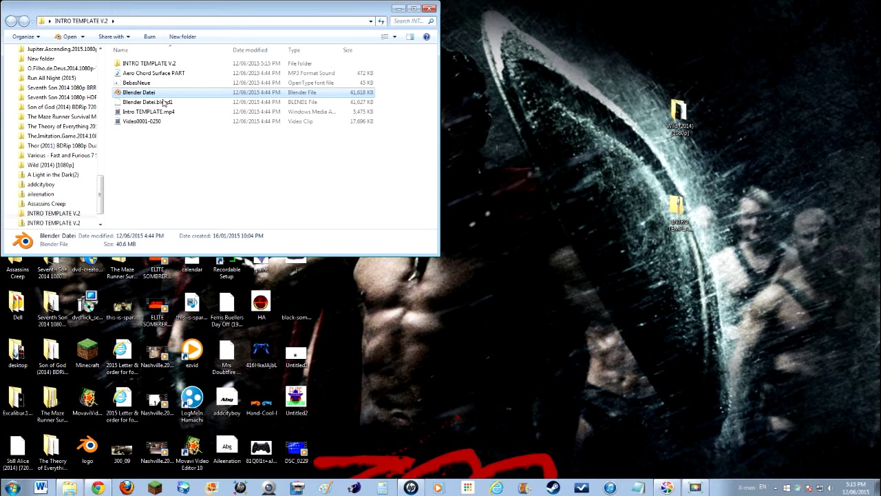
double_click(140, 63)
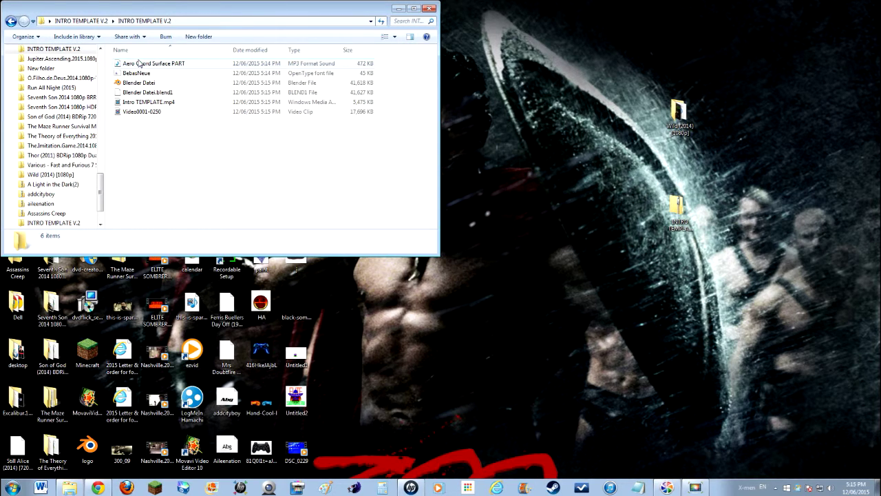
click(158, 83)
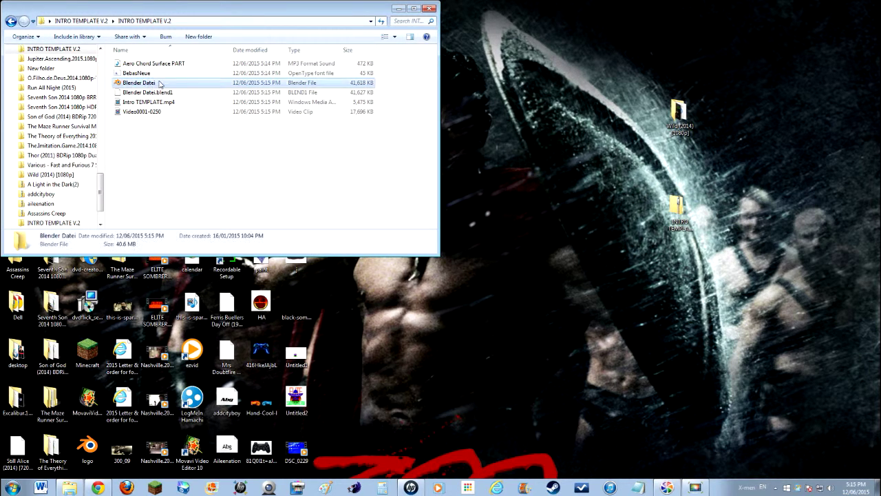
click(598, 296)
drag(488, 163, 611, 258)
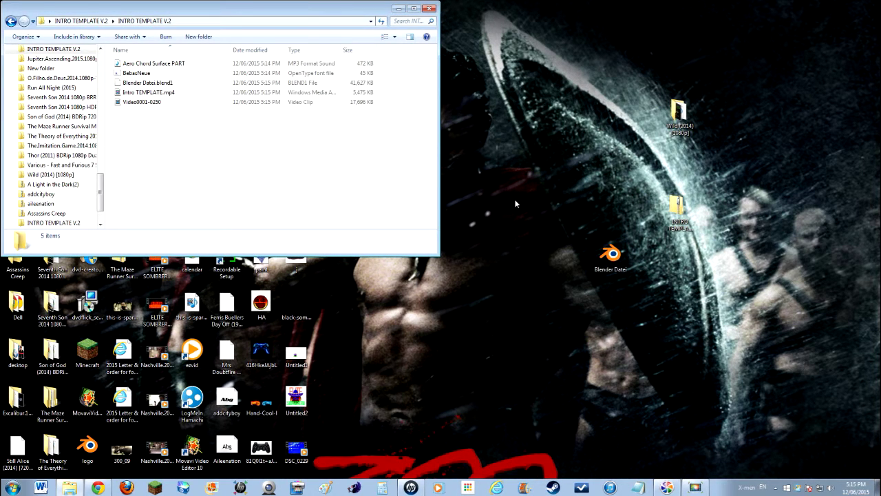
key(super+d)
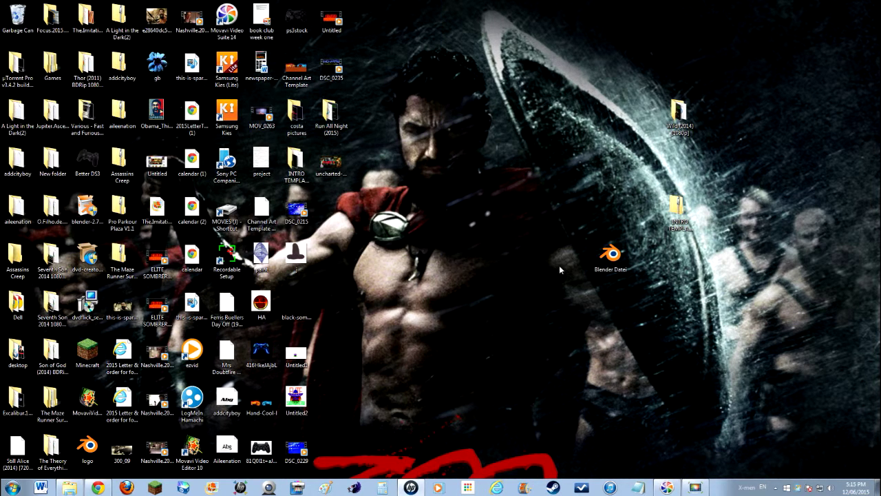
- Open Blender Datei.blend from the desktop in Blender
double_click(610, 256)
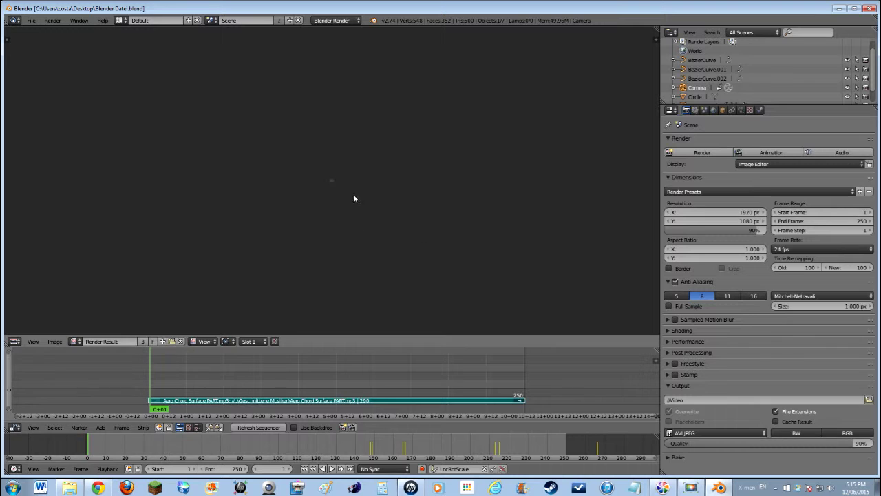
- Change the render result area into a 3D Viewport with a free perspective view
scroll(338, 233, up, 15)
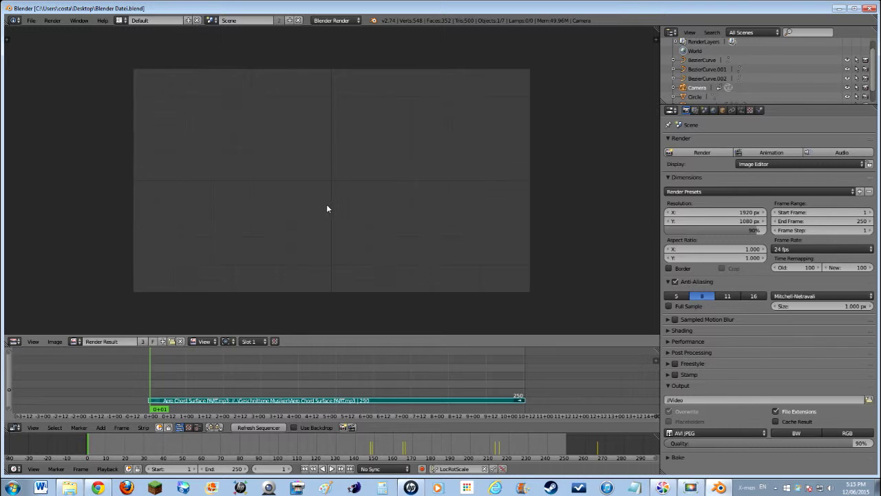
click(14, 341)
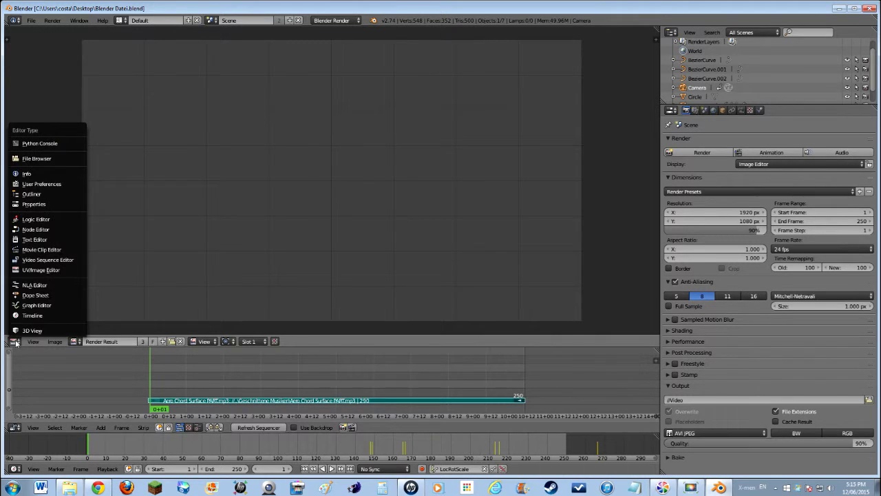
click(26, 332)
scroll(353, 181, up, 4)
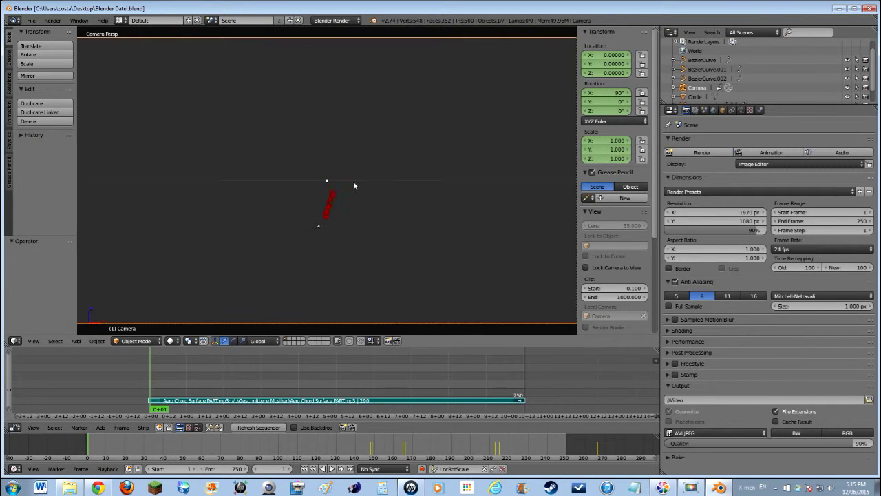
scroll(369, 170, down, 2)
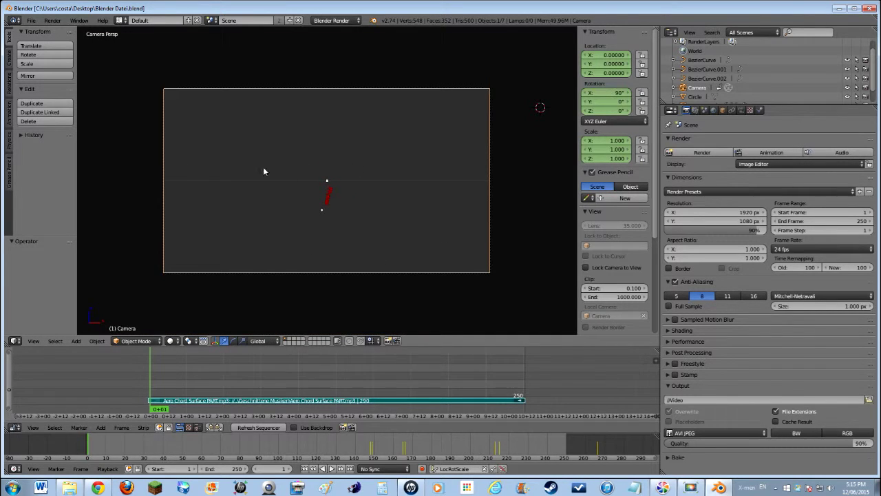
click(33, 341)
click(34, 310)
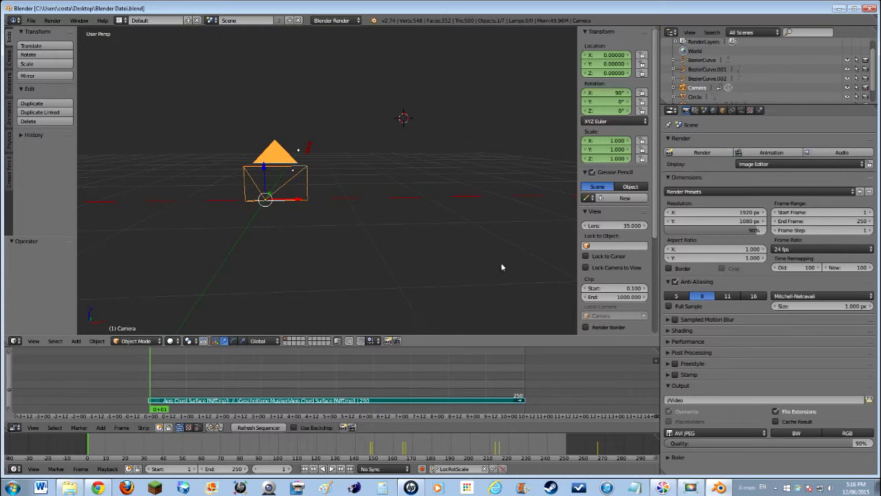
- Select the red Text object and scrub the timeline to frame 97 where TEMPLATE is visible
scroll(365, 196, up, 8)
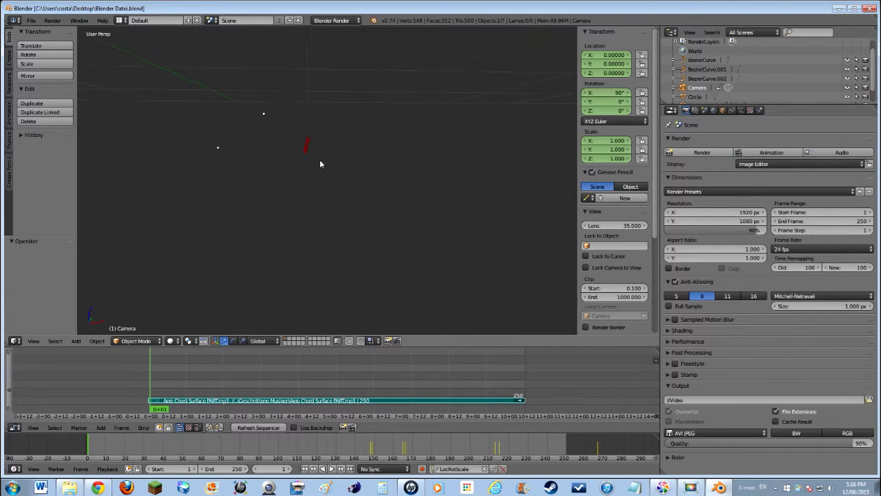
scroll(305, 144, up, 1)
right_click(307, 146)
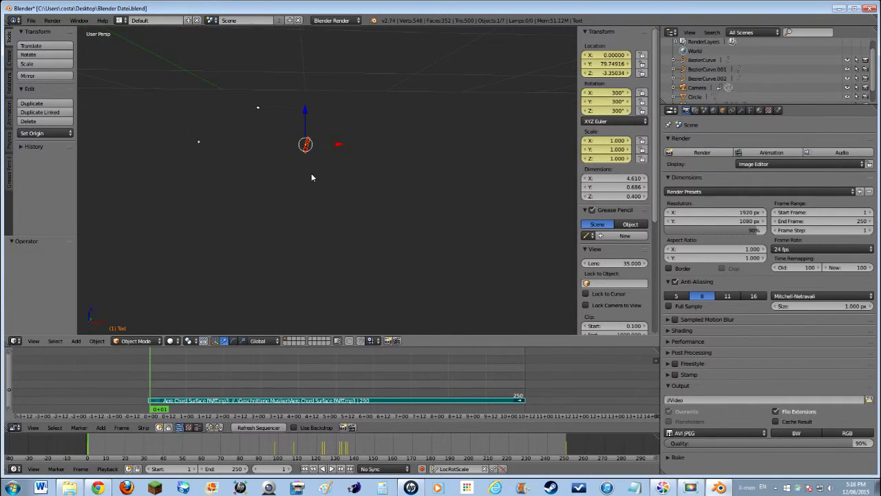
middle_drag(312, 177, 248, 140)
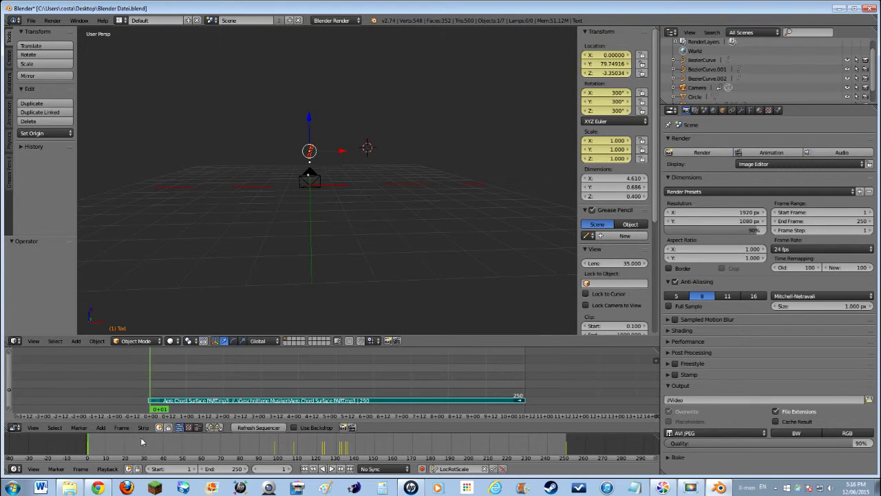
drag(183, 451, 309, 441)
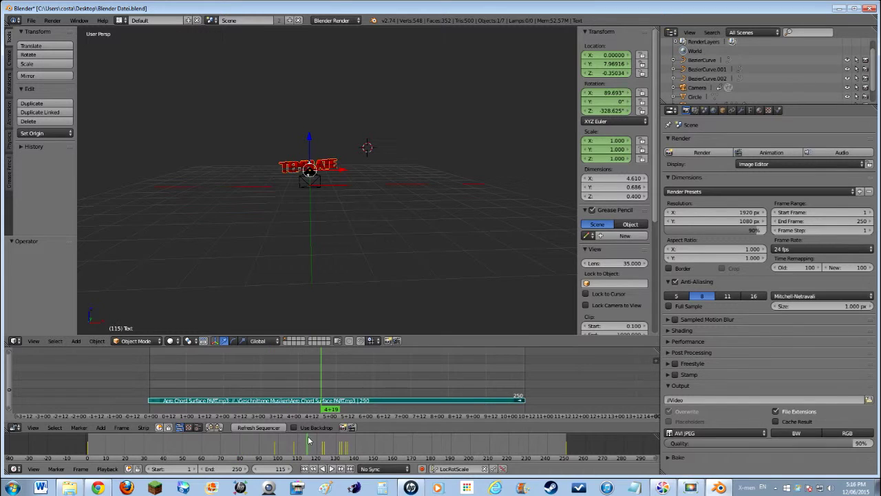
drag(310, 441, 272, 441)
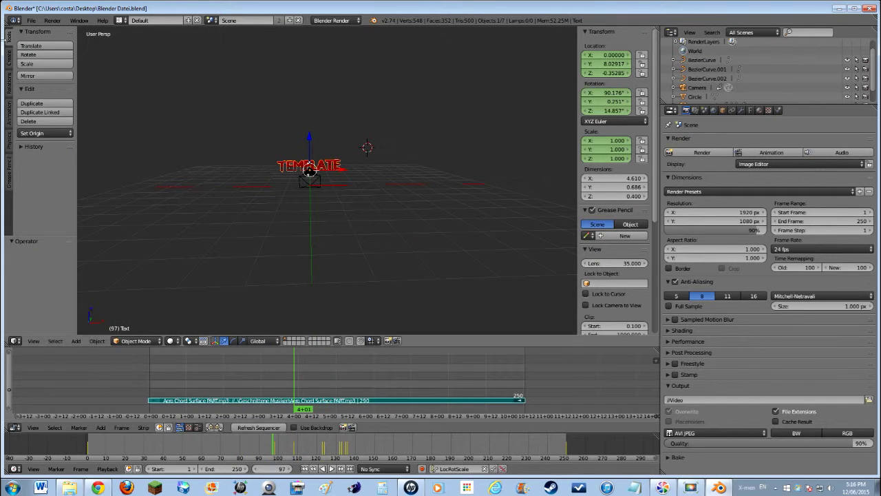
- View through the active scene camera and enter Edit Mode on the text
click(33, 341)
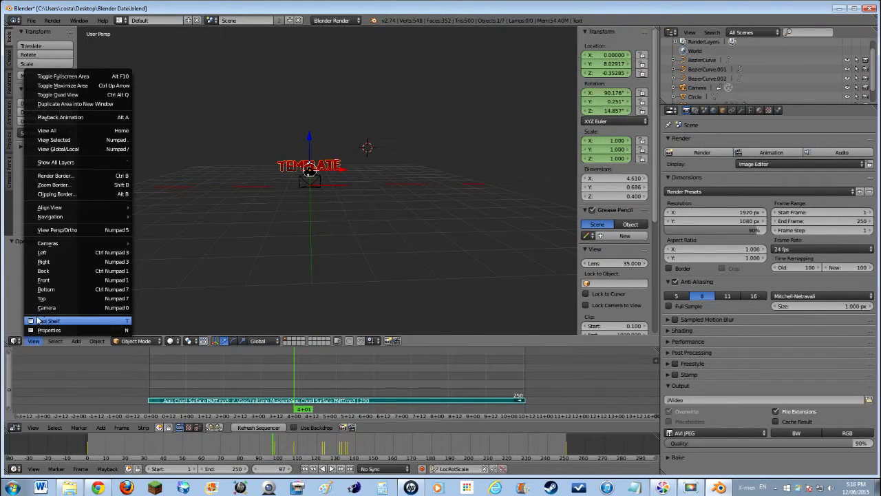
click(49, 319)
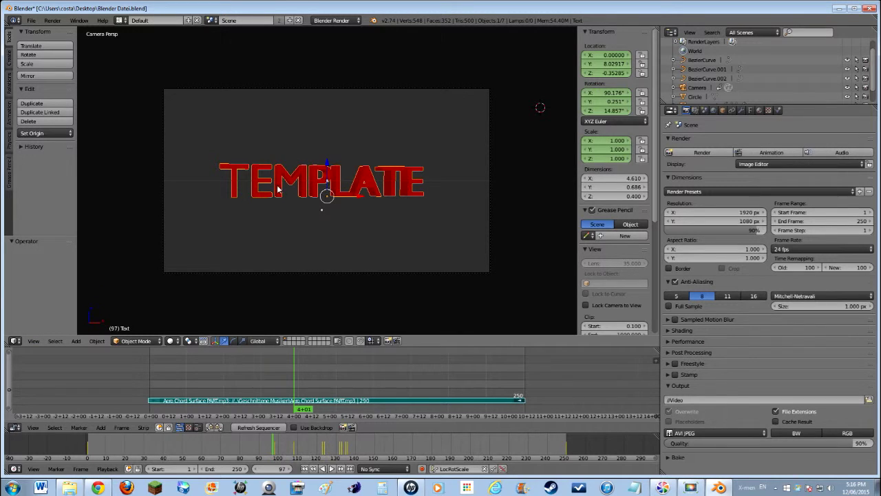
key(Tab)
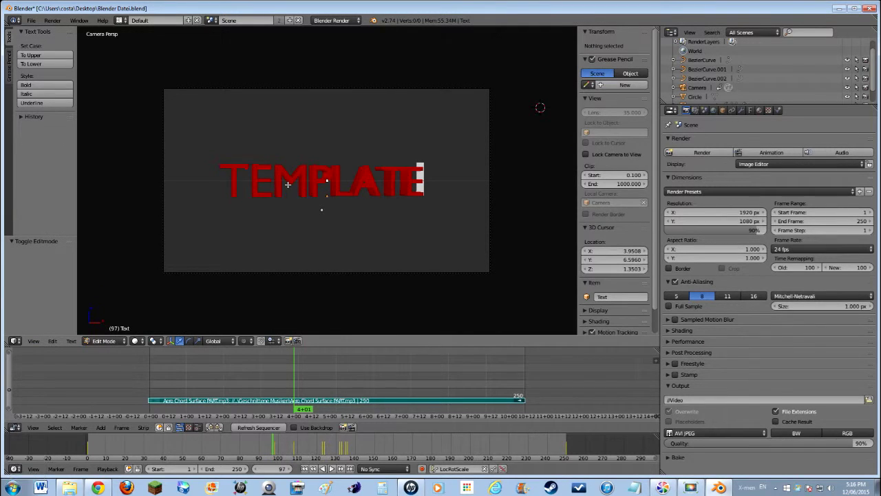
- Replace TEMPLATE with capitalised FTWAW and return to Object Mode
key(BackSpace)
key(BackSpace)
key(BackSpace)
key(BackSpace)
key(BackSpace)
key(BackSpace)
key(BackSpace)
key(BackSpace)
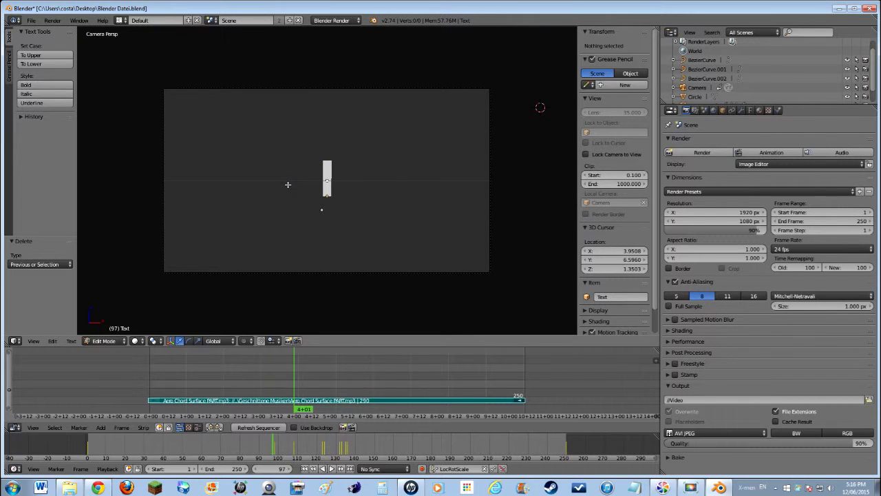
text(fcaw)
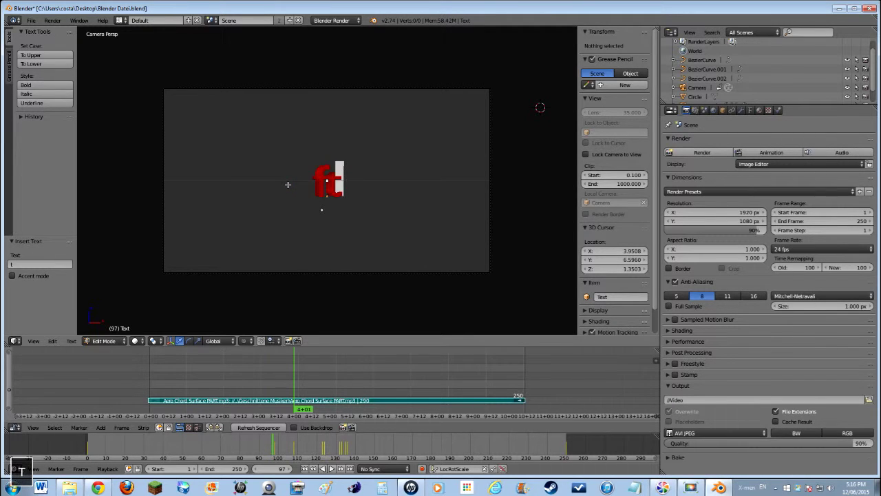
text(awaw)
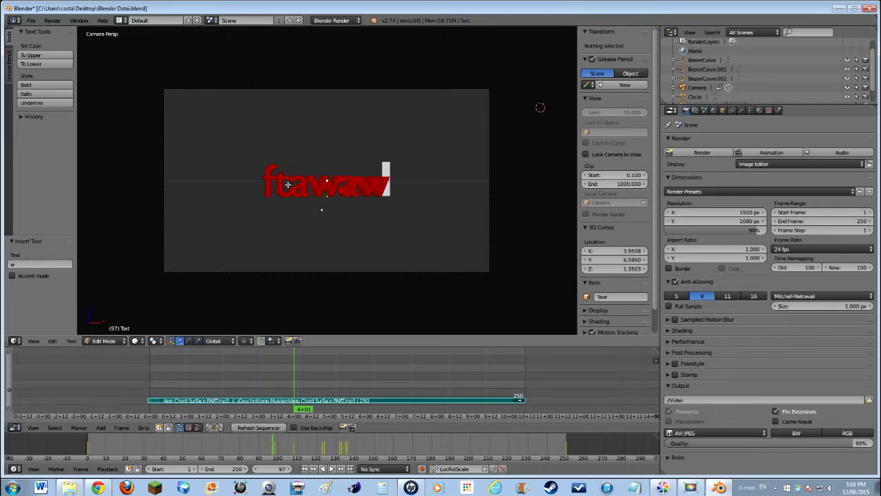
key(BackSpace)
key(BackSpace)
key(BackSpace)
key(BackSpace)
key(BackSpace)
key(BackSpace)
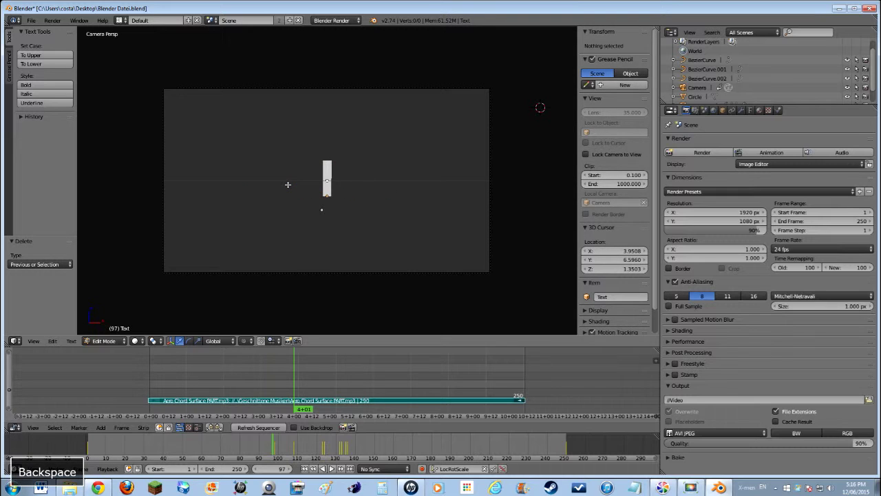
key(Caps_Lock)
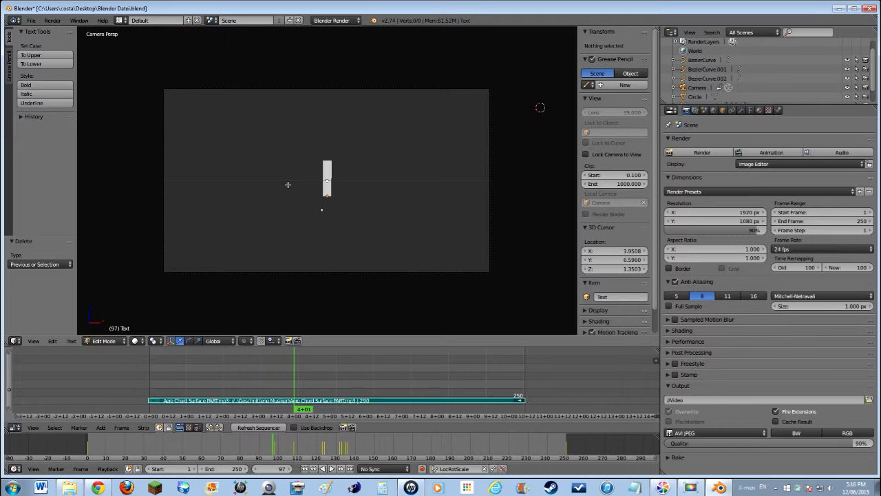
text(FT)
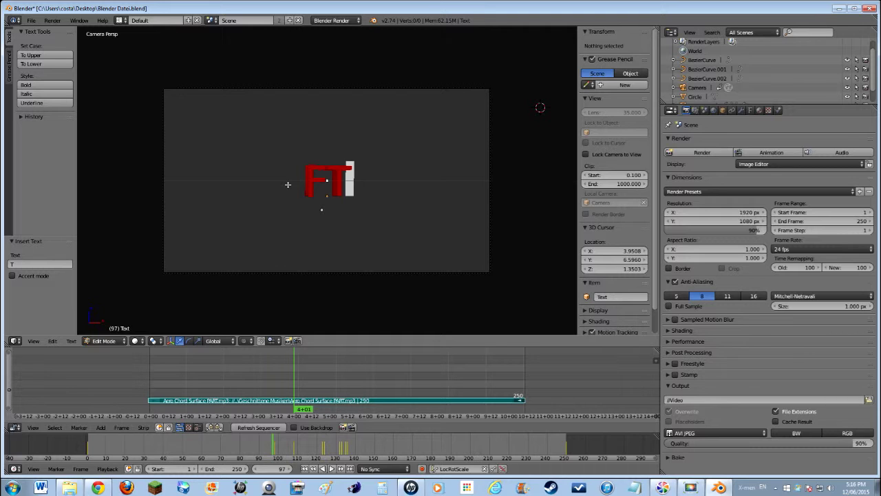
text(WATW)
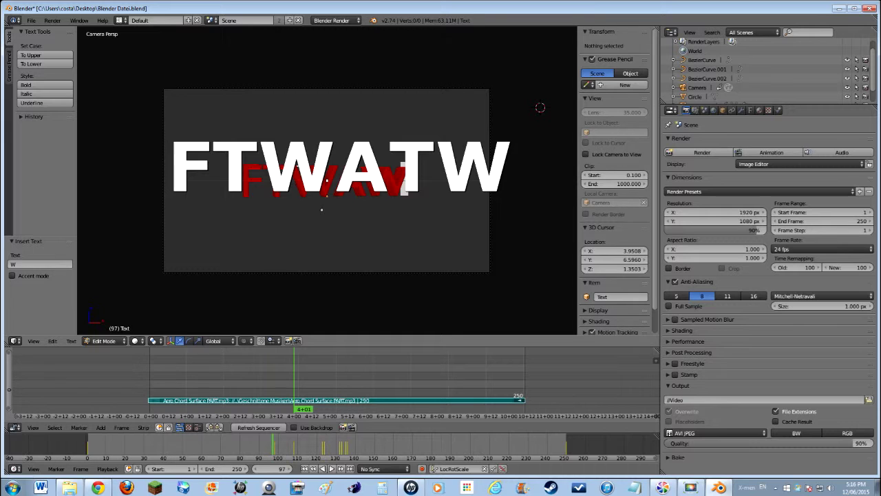
key(Tab)
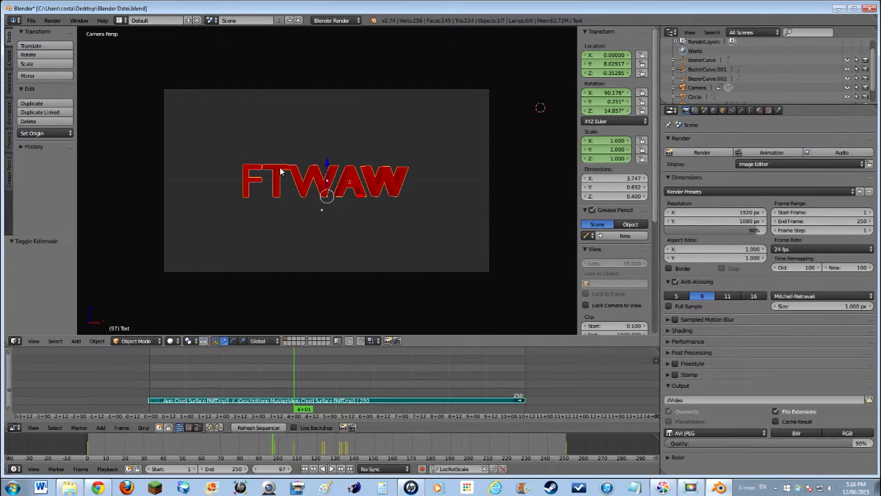
- Rewind the timeline to frame 0 and play the intro animation
drag(272, 448, 66, 454)
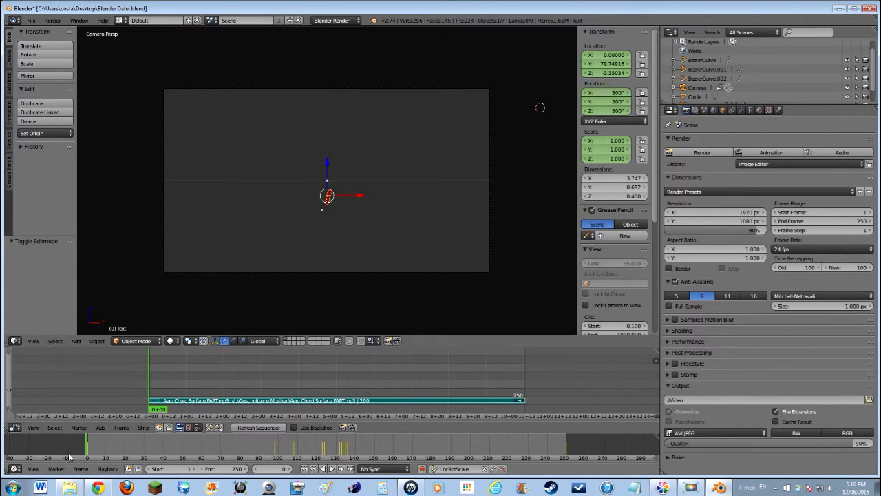
click(331, 468)
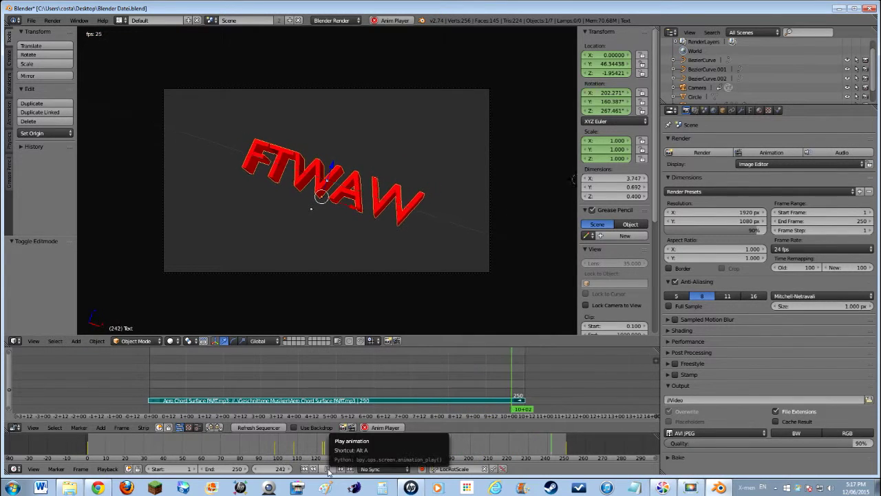
- Stop playback and show the Render properties with the Output panel expanded (//Video, AVI JPEG)
click(327, 469)
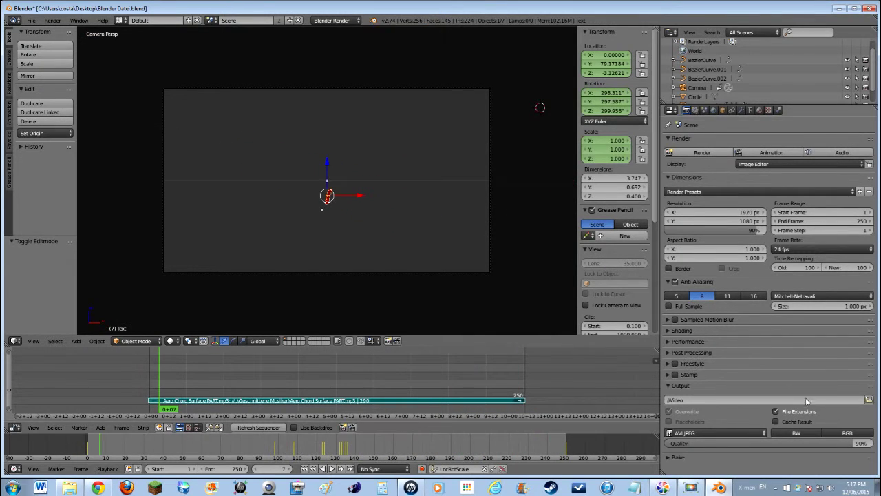
click(673, 386)
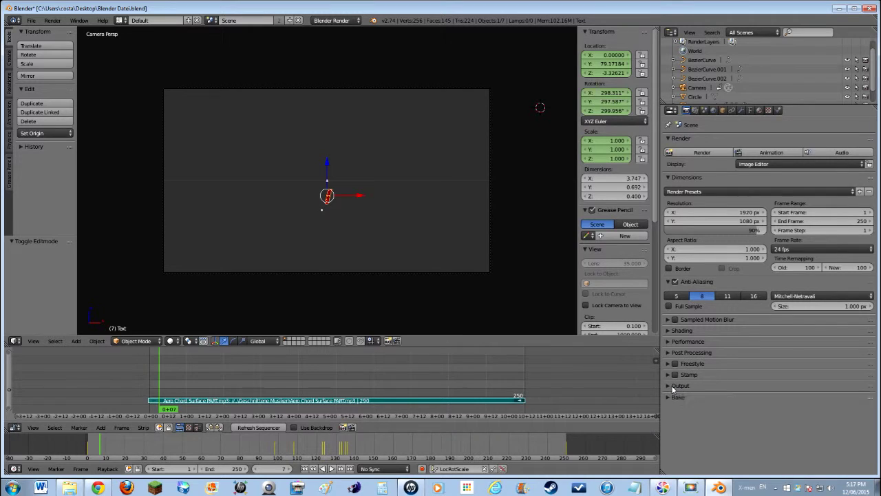
click(673, 111)
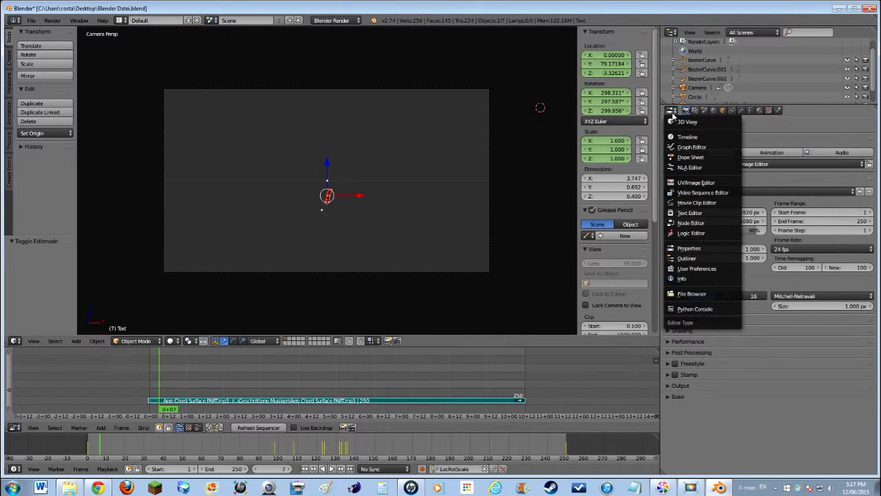
click(689, 248)
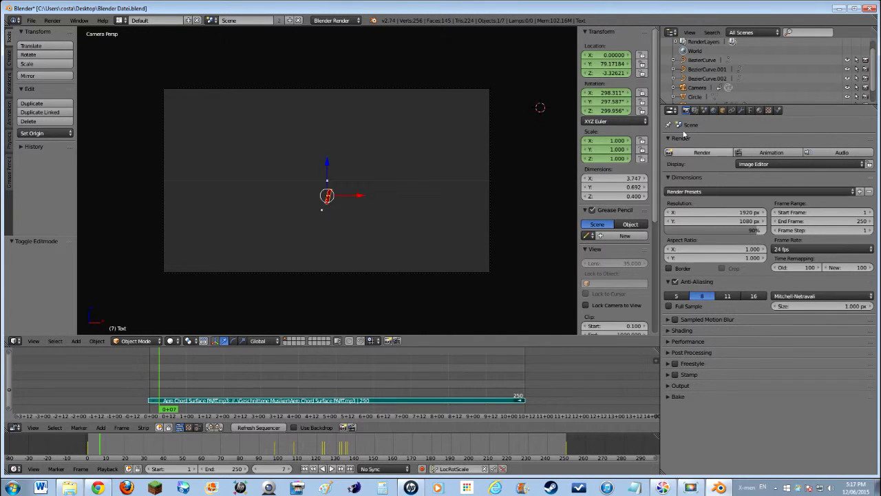
click(694, 111)
click(686, 111)
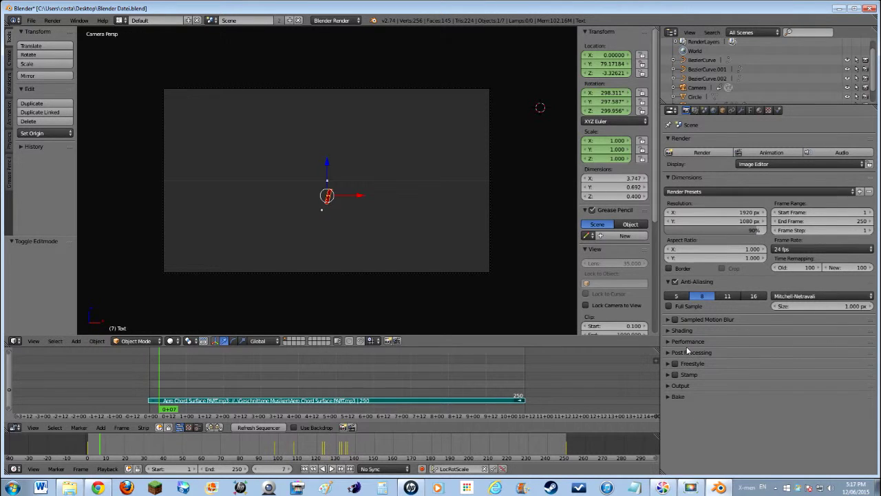
click(678, 385)
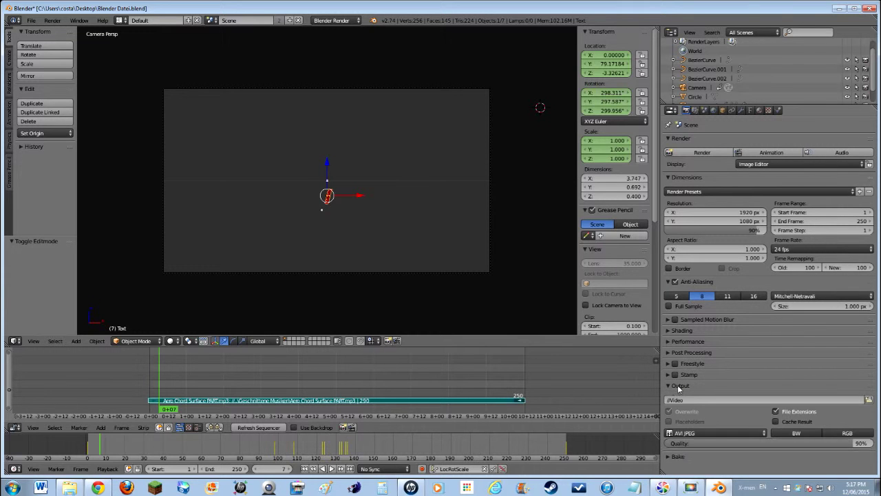
- Set the render output to the Desktop with the file name FTWAW INTRO
click(868, 401)
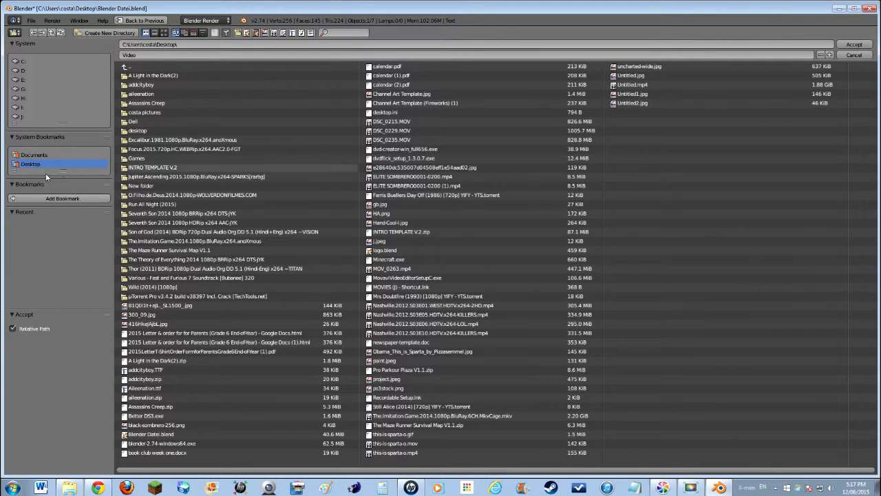
click(853, 45)
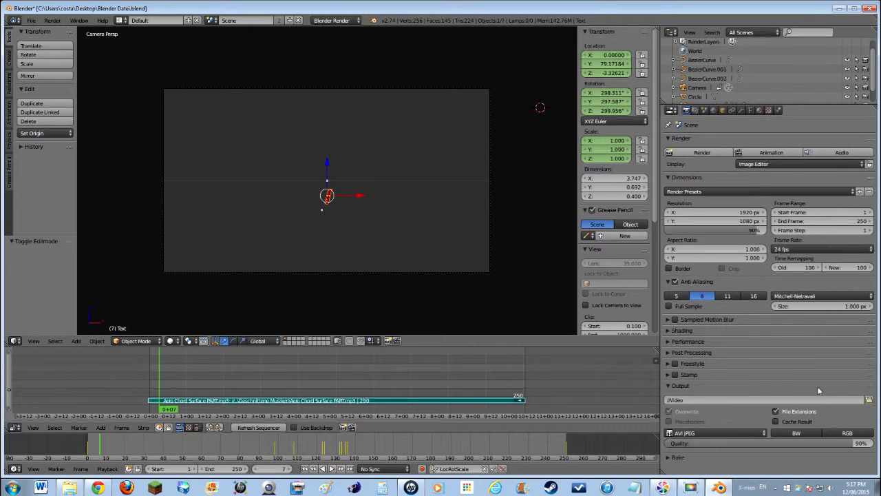
click(870, 399)
click(136, 55)
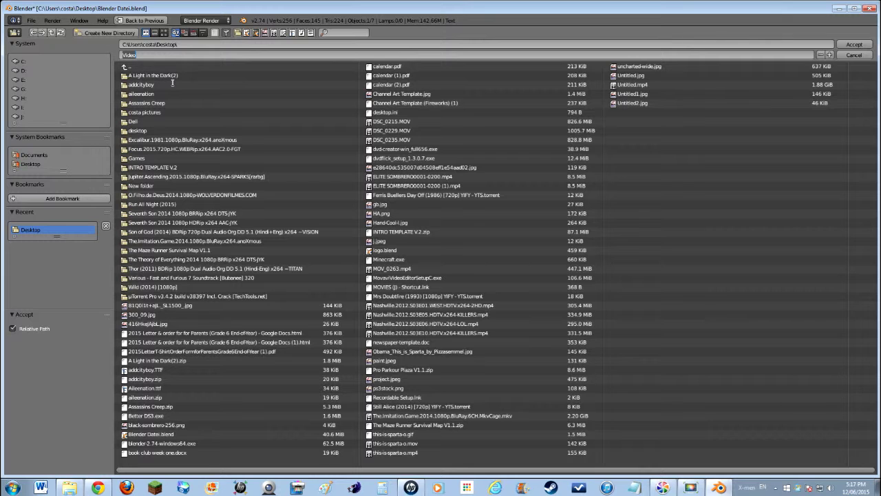
text(TTWAW)
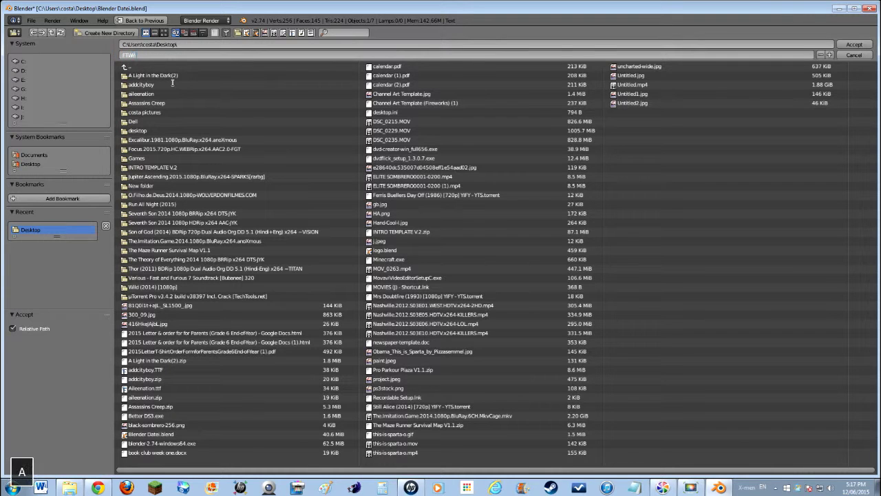
text( INTRO)
click(851, 46)
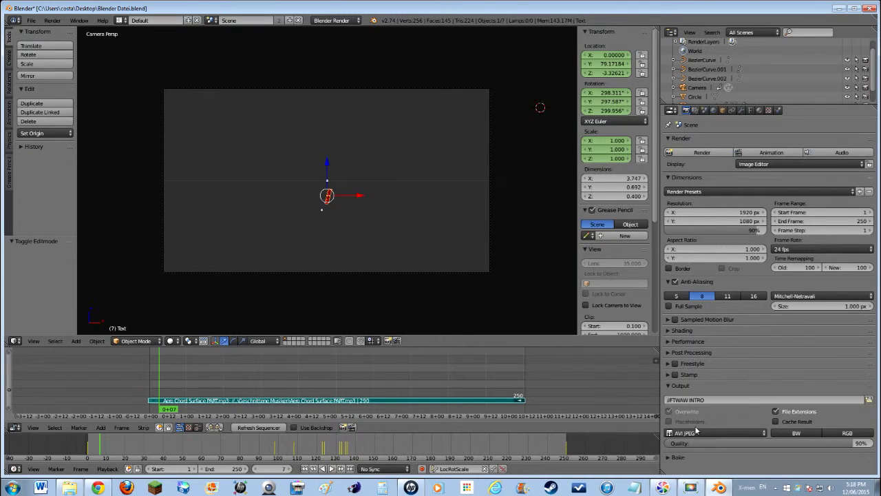
- Try MPEG as the output format, then set the file format back to AVI JPEG
click(696, 433)
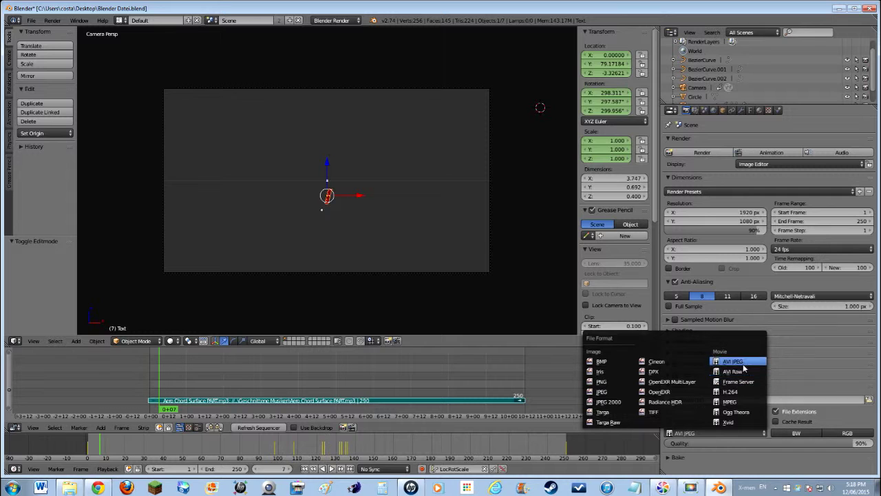
click(740, 402)
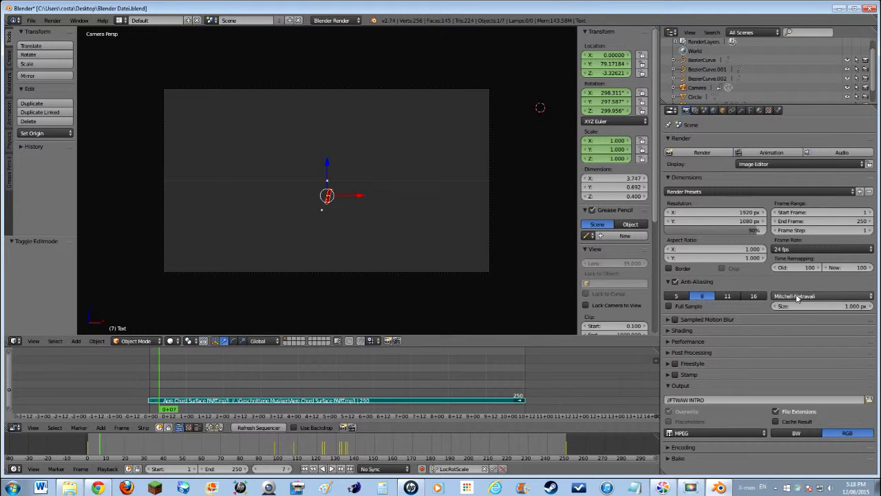
click(702, 191)
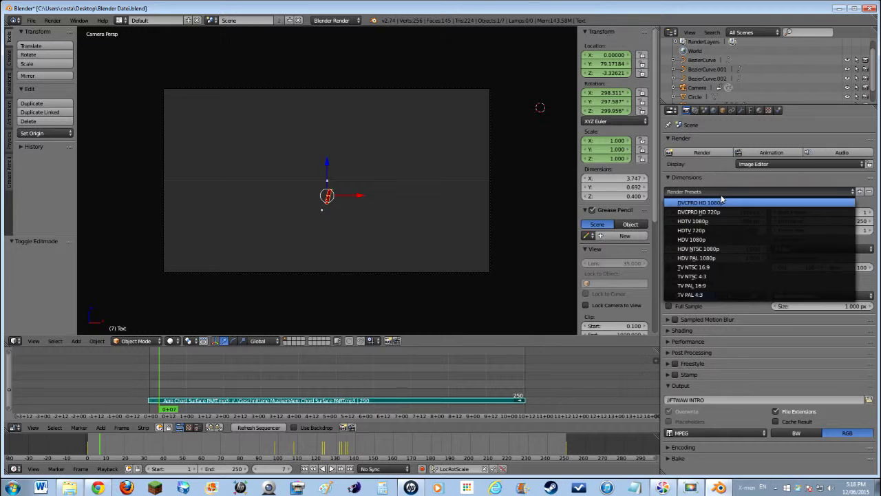
click(723, 200)
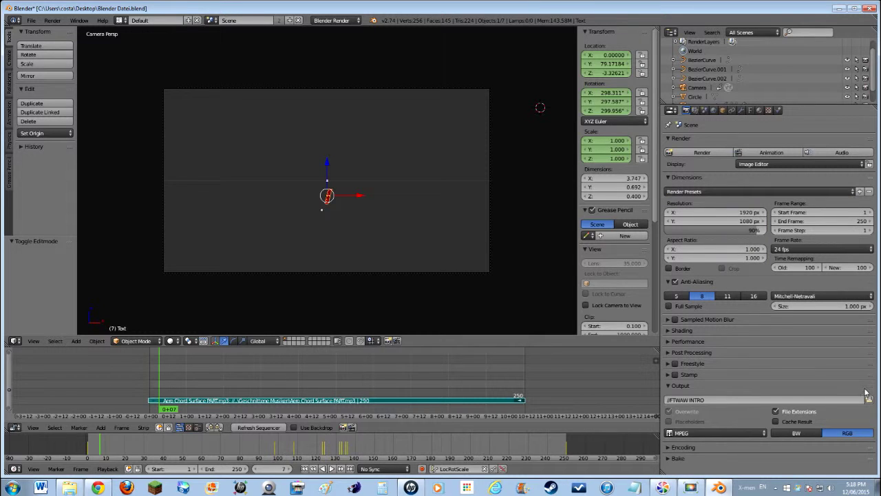
click(732, 431)
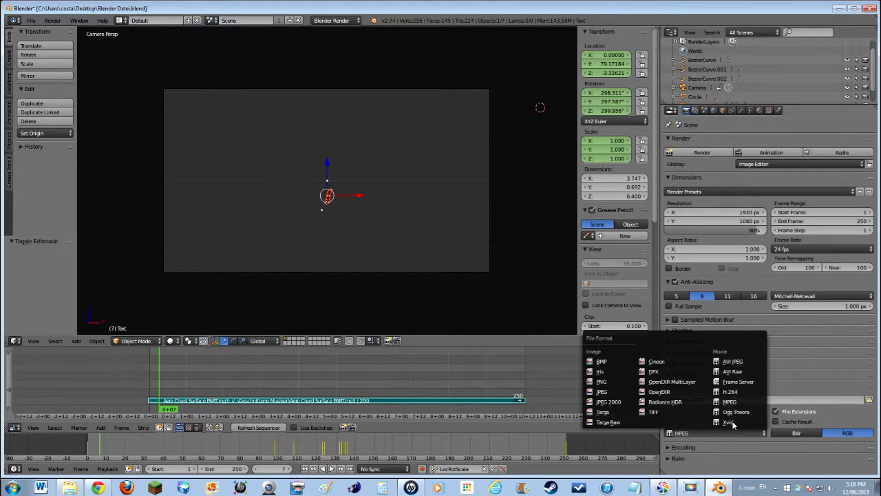
click(750, 365)
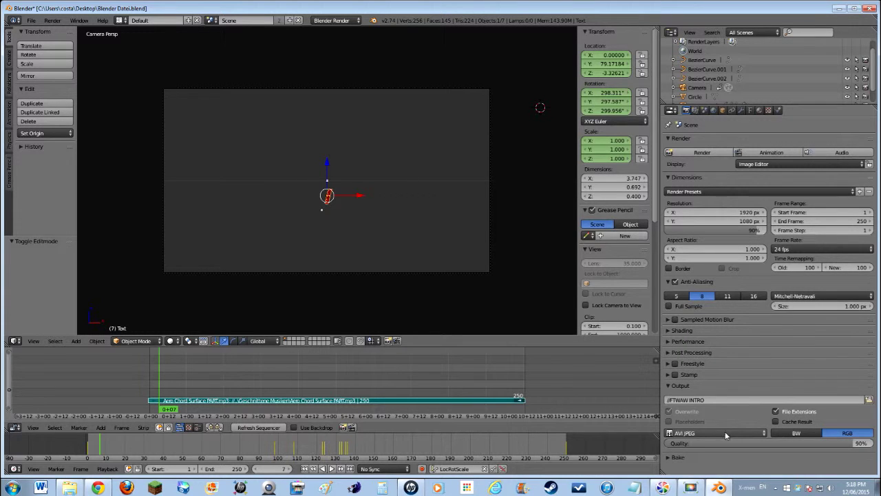
- Raise AVI JPEG quality and resolution percentage to 100% for full 1920×1080 output
drag(854, 444, 873, 443)
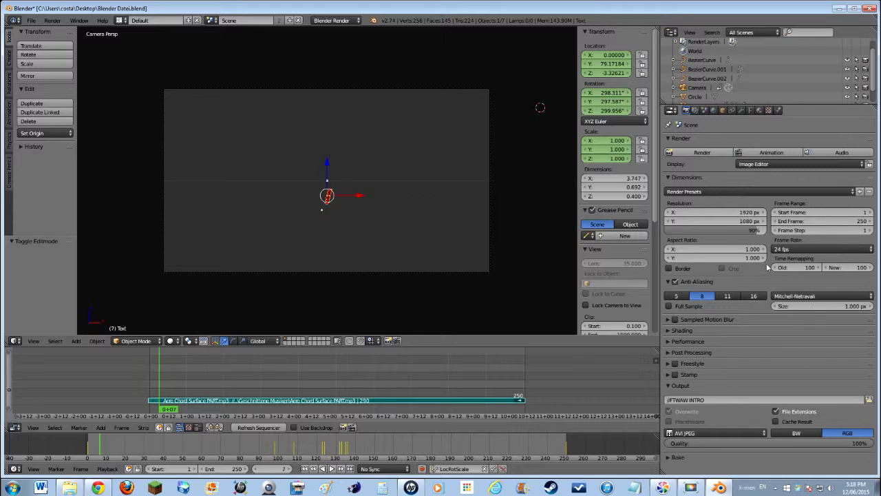
drag(730, 230, 758, 230)
click(742, 164)
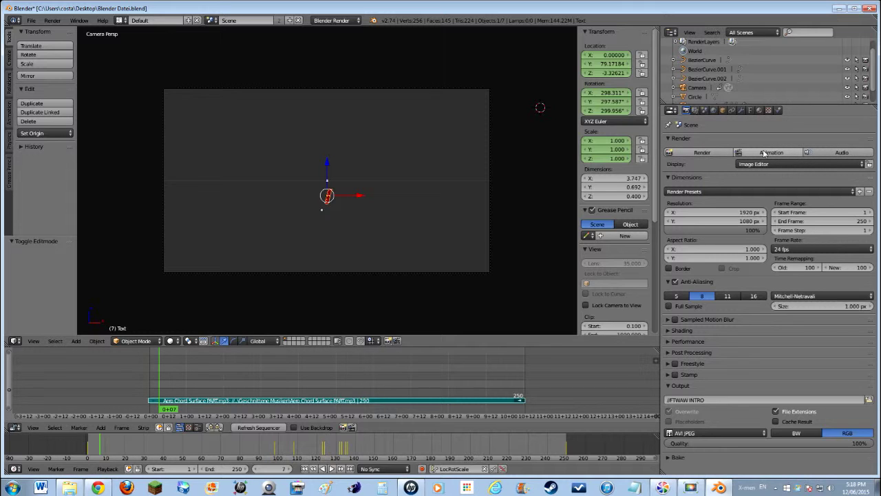
- Render the full 250-frame FTWAW intro animation to the output video
click(765, 153)
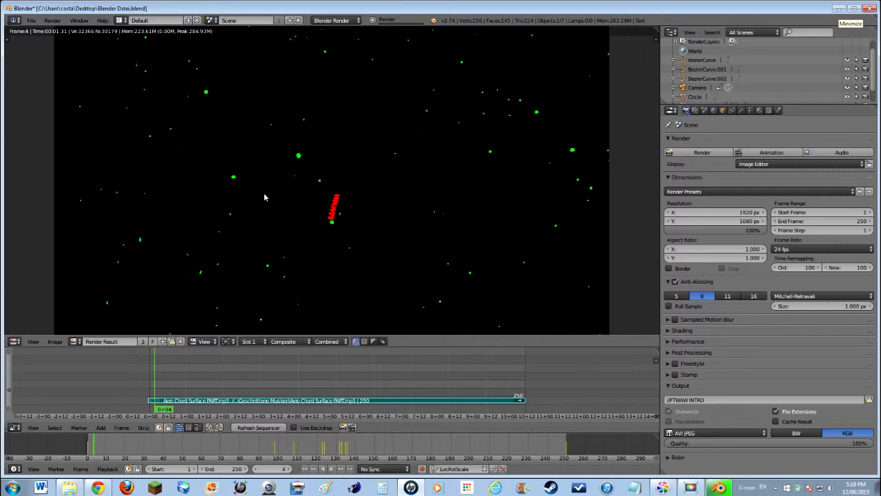
- Show the desktop and select the new FTWAW INTRO video file to confirm it exists
key(super+d)
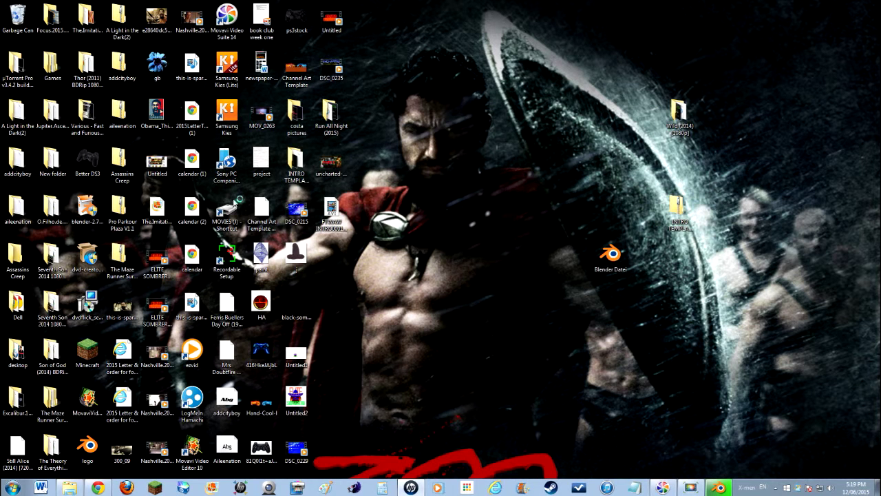
click(334, 214)
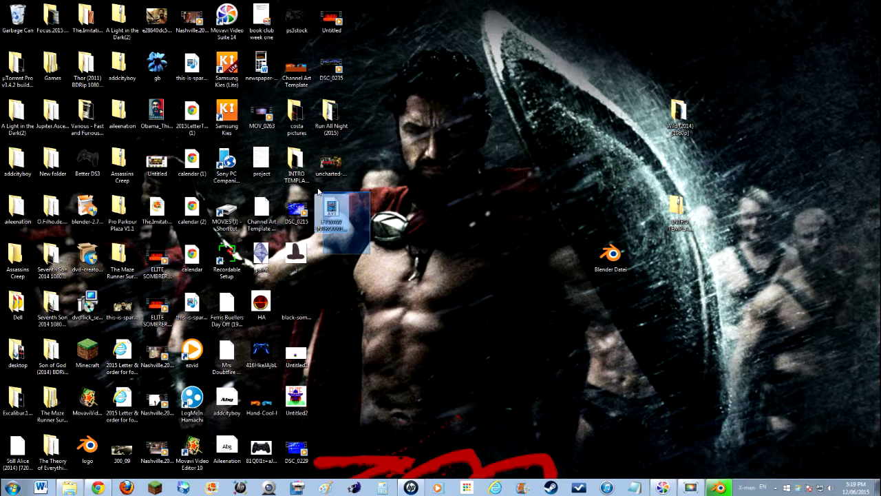
click(481, 172)
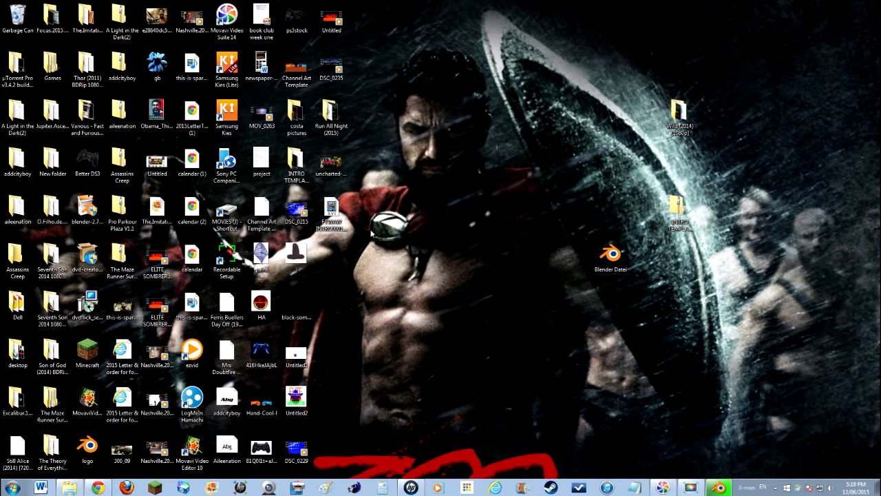
drag(375, 251, 316, 194)
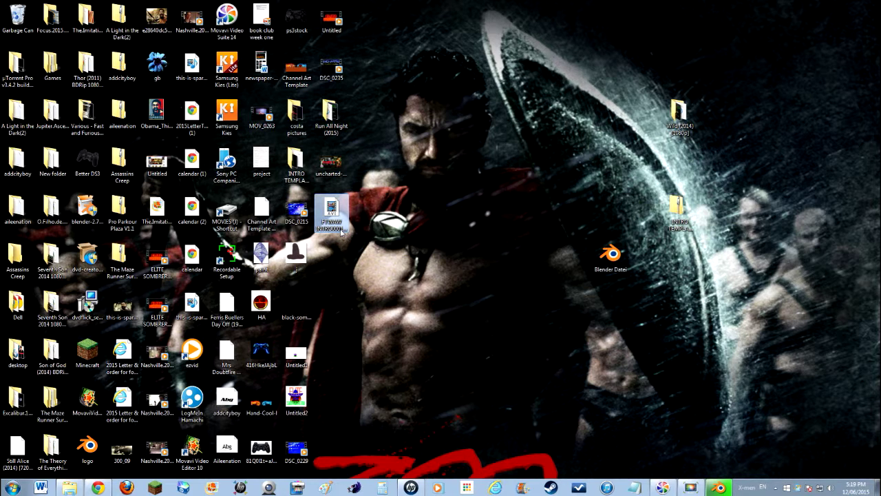
click(381, 219)
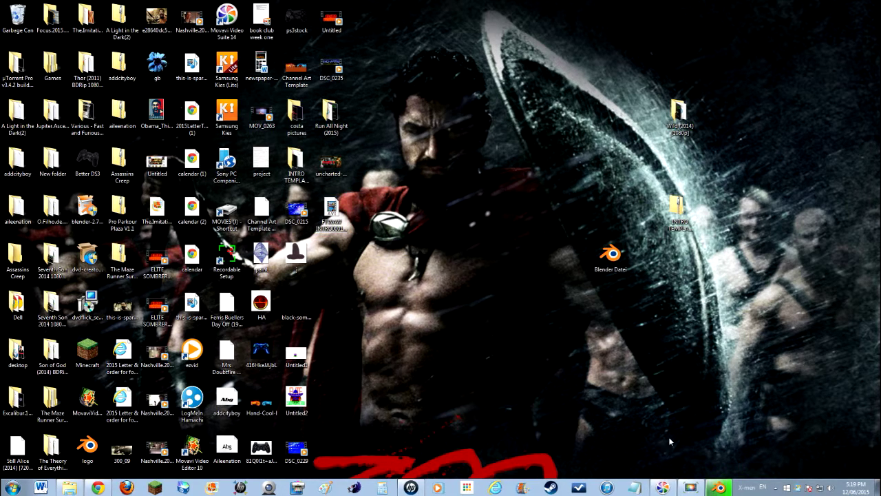
- Restore the Blender window from the taskbar to watch the render continue
click(720, 489)
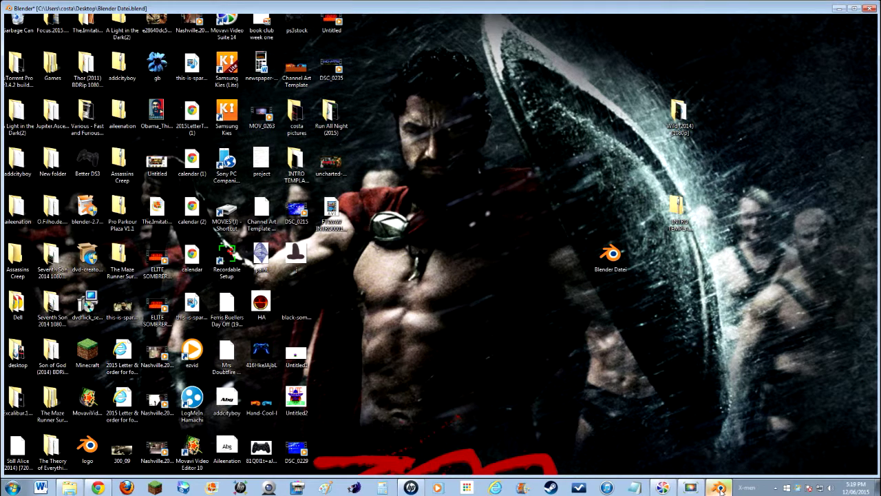